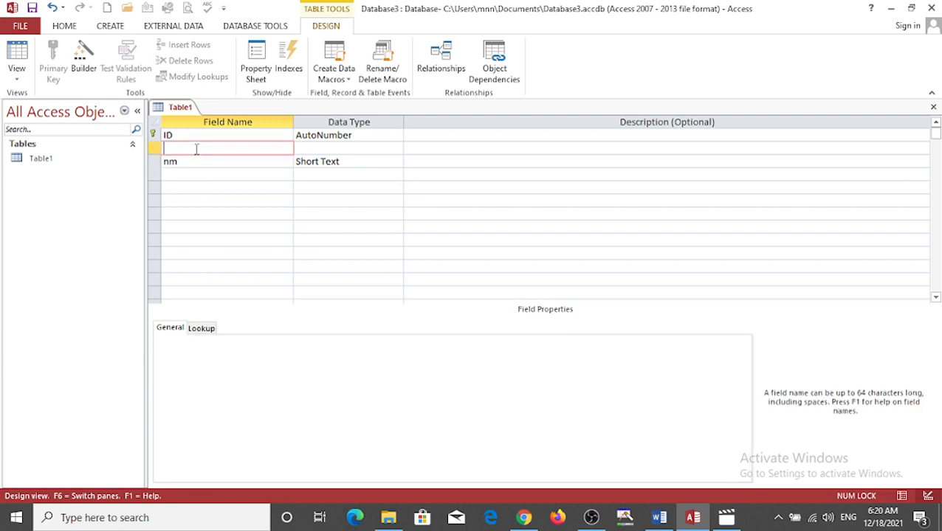
- Name the empty field row below ID "name", accept that field name and use the Short Text data type
text(name)
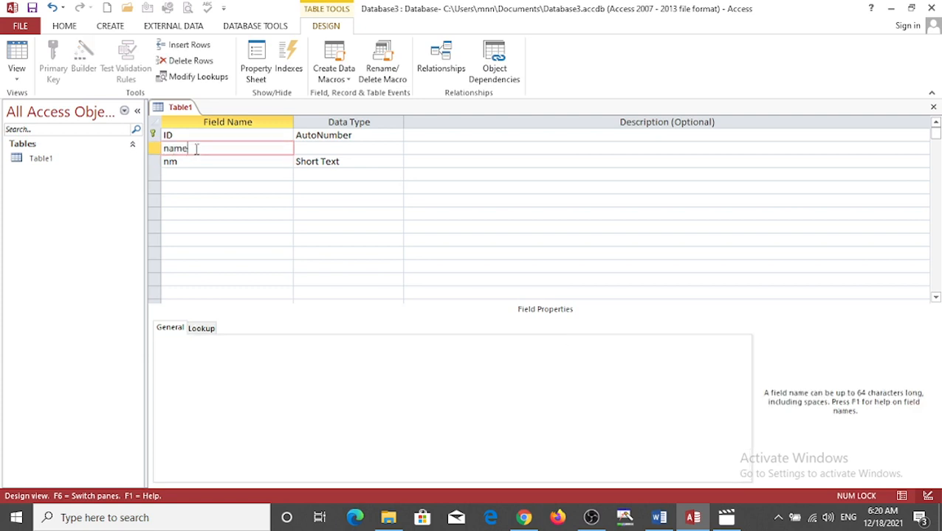
click(184, 171)
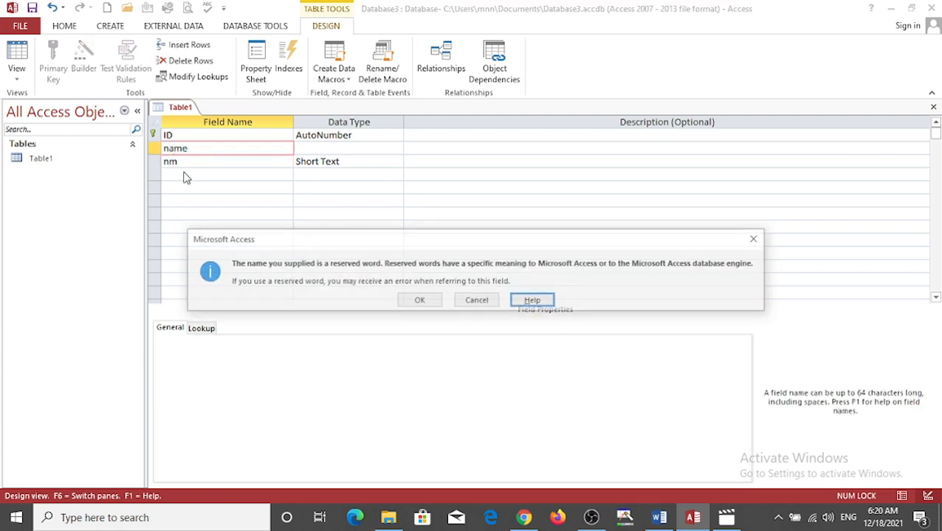
click(418, 301)
key(Caps_Lock)
key(Caps_Lock)
key(Caps_Lock)
key(Caps_Lock)
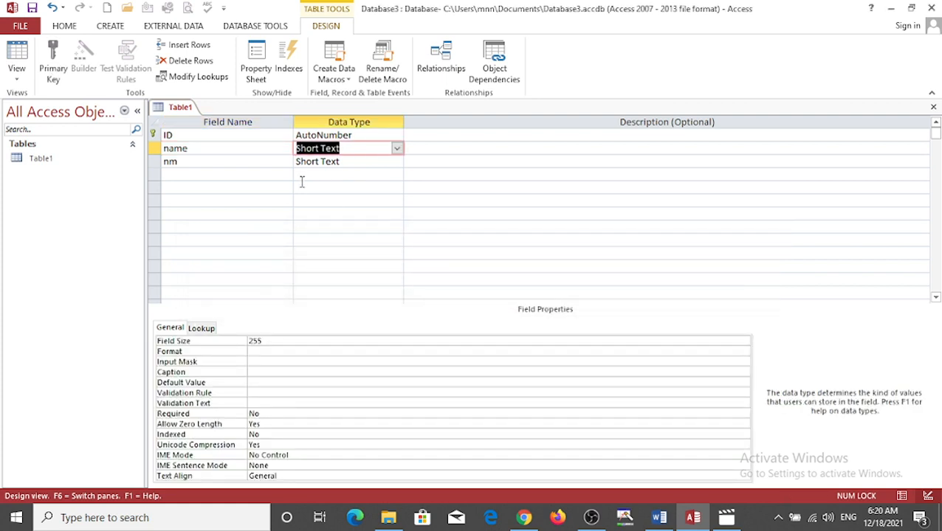
- Rename the nm field to "f name" and add an "m name" field below it as Short Text
key(Tab)
key(Tab)
text(f name)
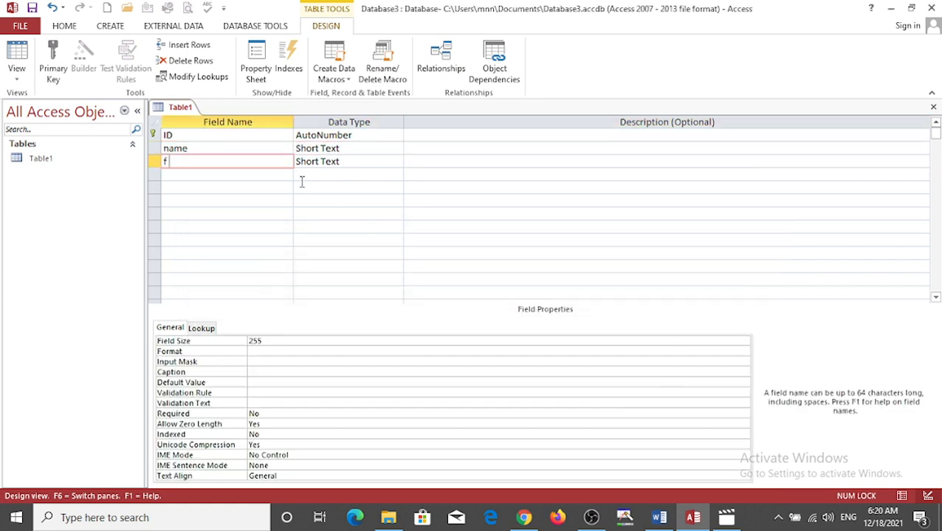
key(Tab)
key(Tab)
key(Tab)
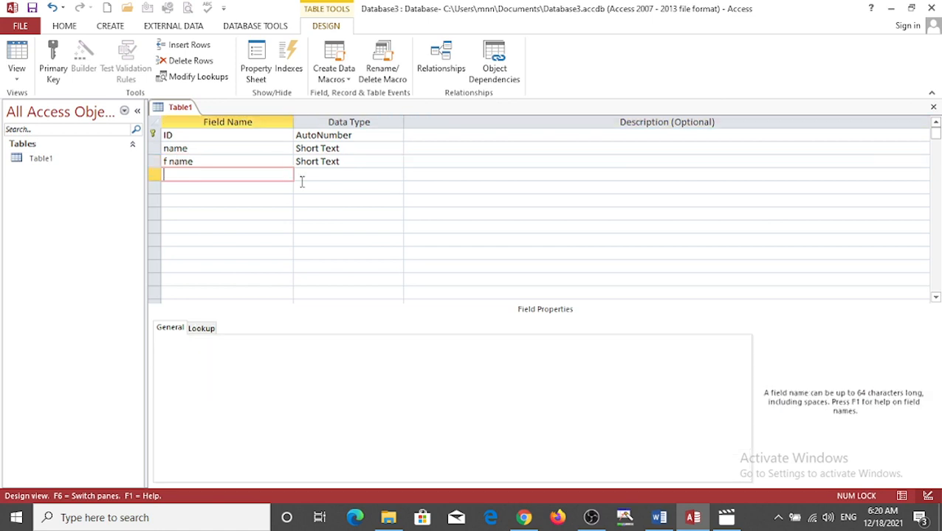
text(m name)
key(Tab)
key(Tab)
key(Tab)
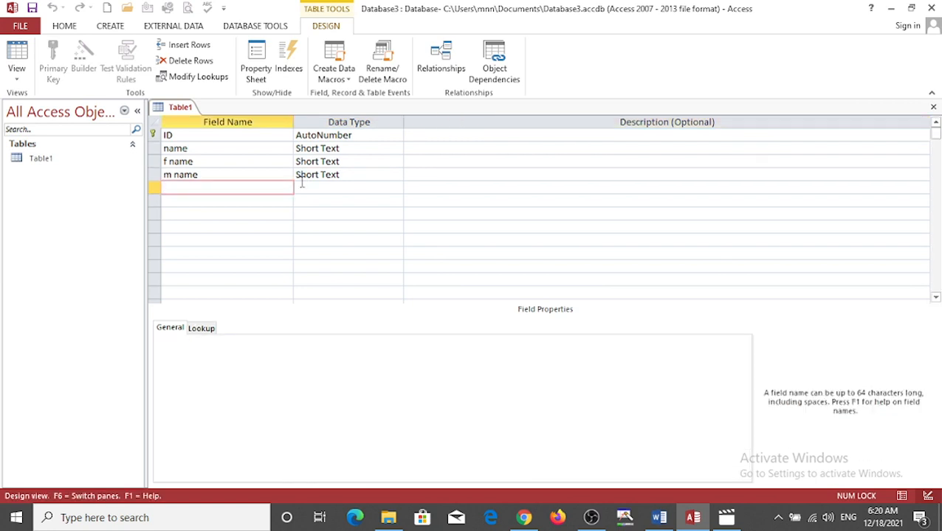
- Open Table1 in Datasheet view and fill the first record with ujyfgjhg, jhfgvjh and jhfgh
click(17, 76)
click(36, 101)
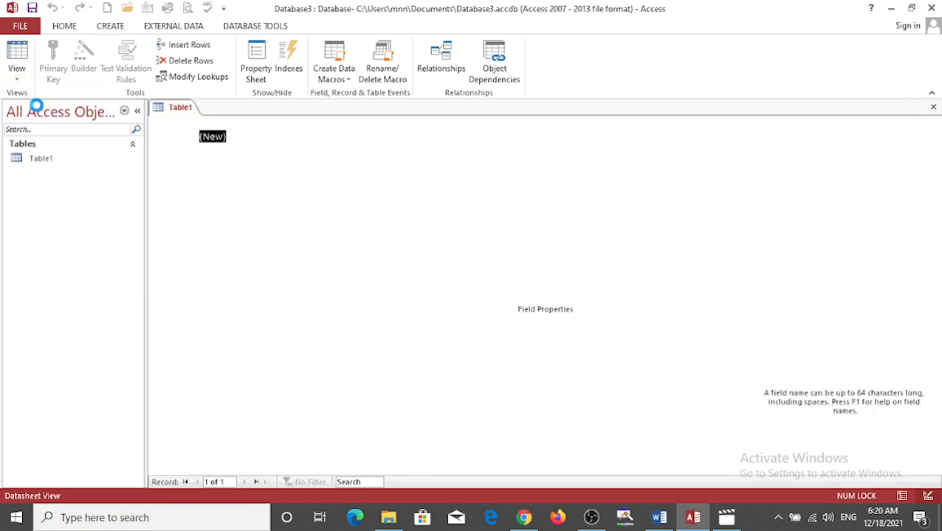
click(267, 134)
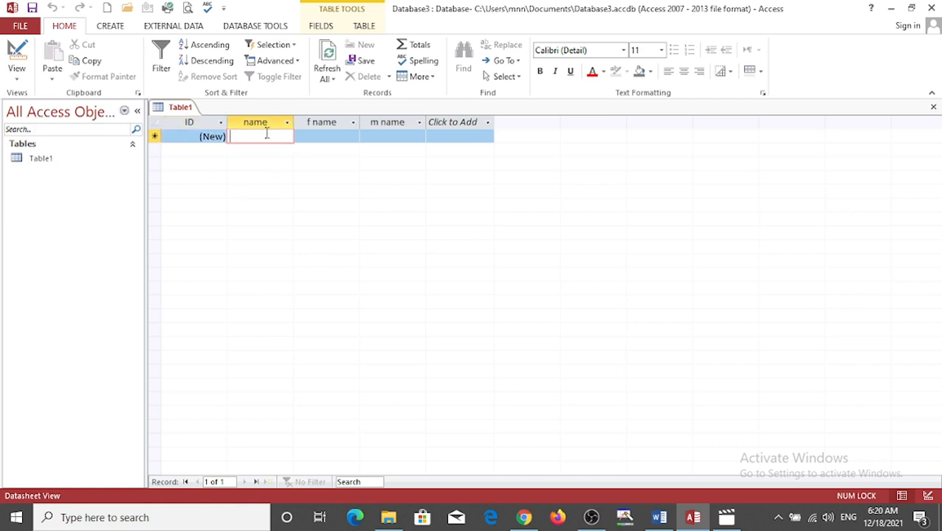
text(ujyfgjhg)
key(Tab)
text(jhfgvjh)
key(Tab)
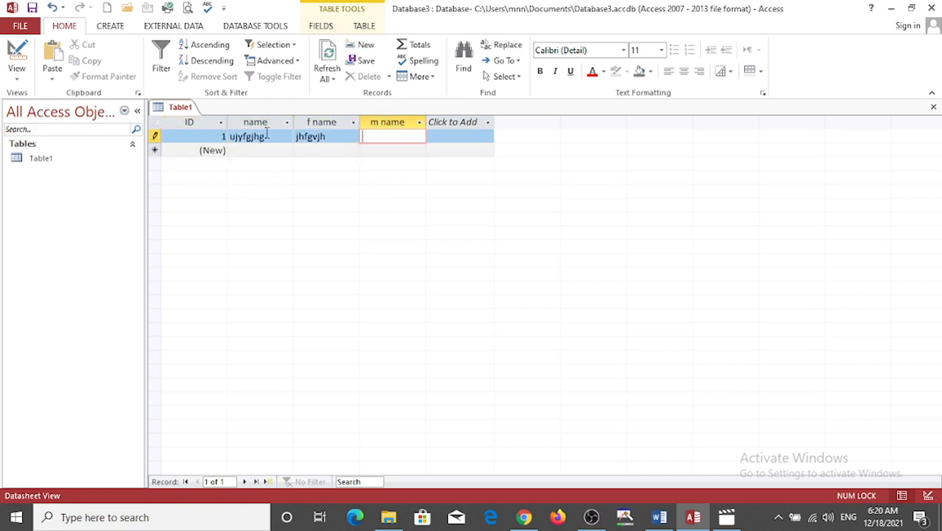
text(jhfgh)
key(Tab)
- Add two records: jhf, jhfg, jhg in the second row and jhg, jhg, jhg in the third
key(Tab)
text(jhf)
key(Tab)
text(jhfg)
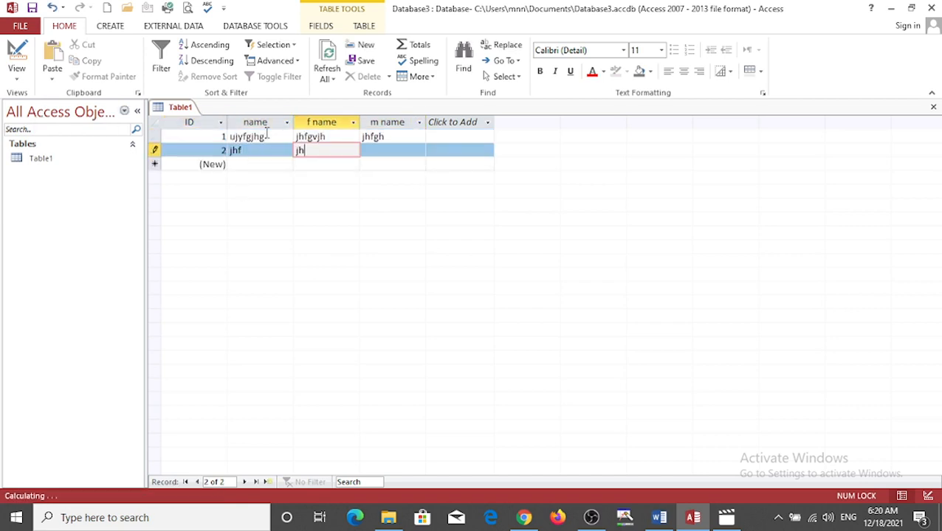
key(Tab)
text(jhg)
key(Tab)
key(Tab)
text(jhg)
- Add two more records: kyf, jhtf, ytrf in the fourth row and kuyf, kuyf, khf in the fifth
key(Tab)
text(jhg)
key(Tab)
text(jhg)
key(Tab)
key(Tab)
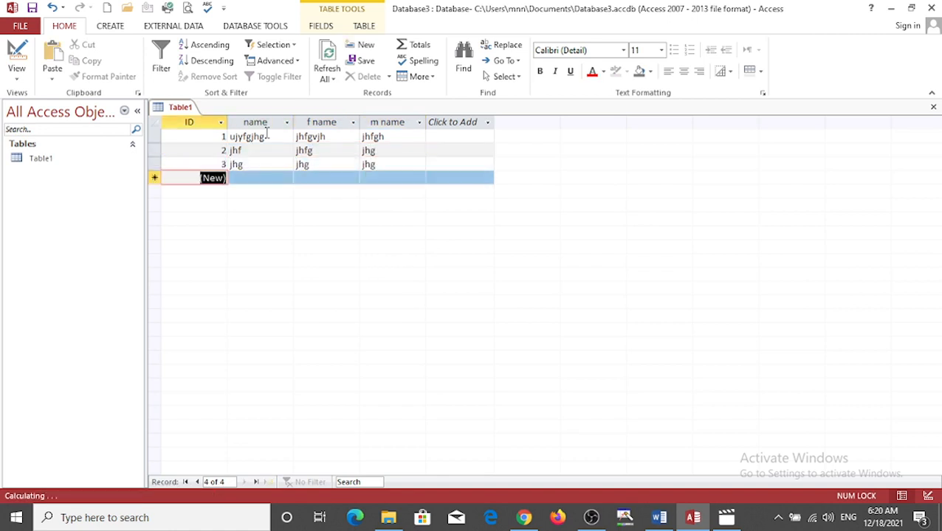
text(kyf)
key(Tab)
text(jhtf)
key(Tab)
text(ytrf)
key(Tab)
key(Tab)
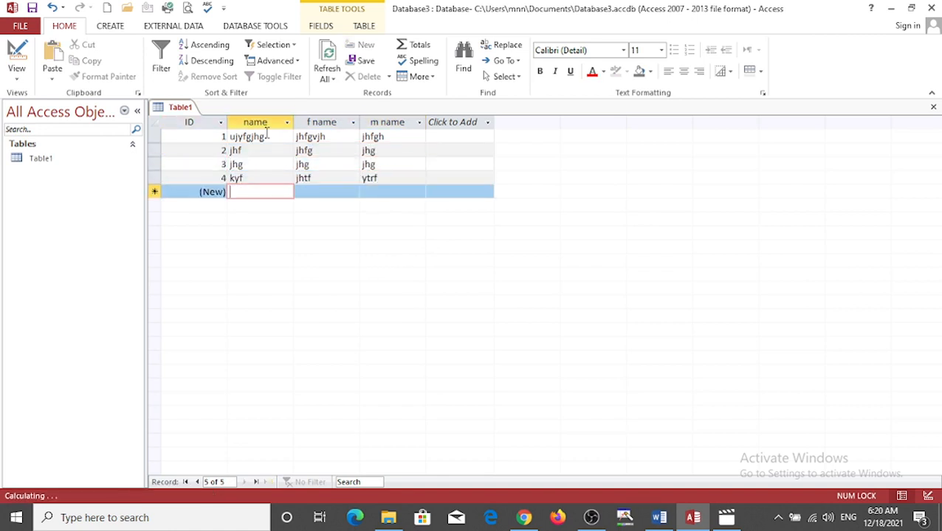
text(kuyf)
- Add records six and seven: jhfg, kuyf, uyf and then uyf in all three name fields
key(Tab)
text(kuyf)
key(Tab)
text(khf)
key(Tab)
key(Tab)
text(jhfg)
key(Tab)
text(kuyf)
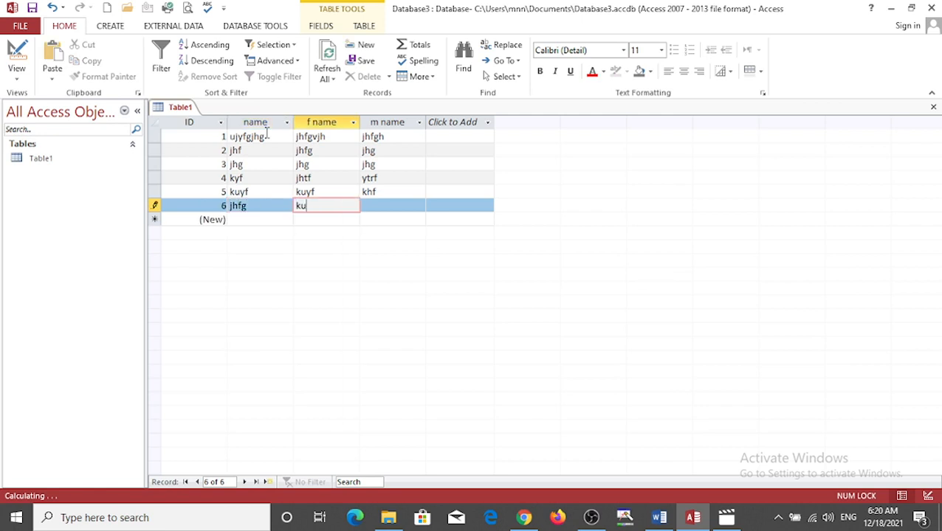
key(Tab)
text(uyf)
key(Tab)
key(Tab)
key(Tab)
text(uyf)
key(Tab)
text(uy)
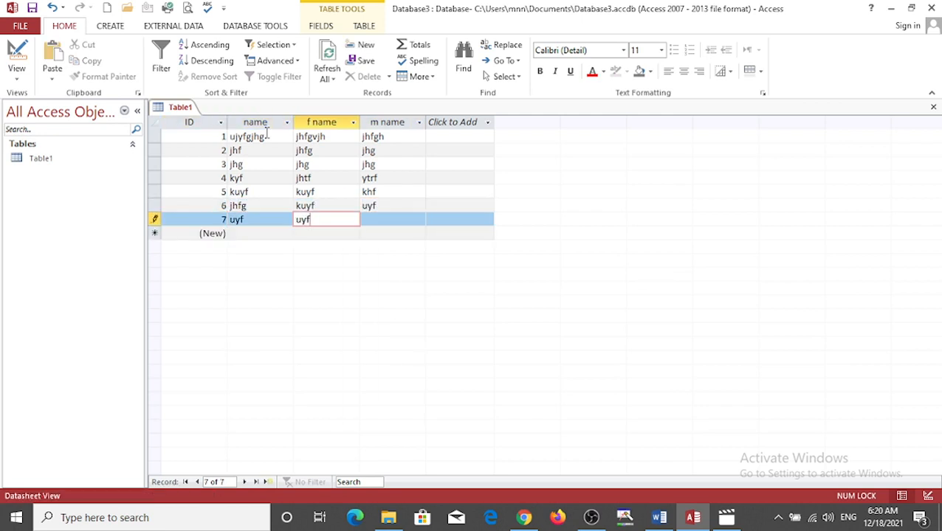
text(f)
key(Tab)
text(uyf)
key(Tab)
key(Tab)
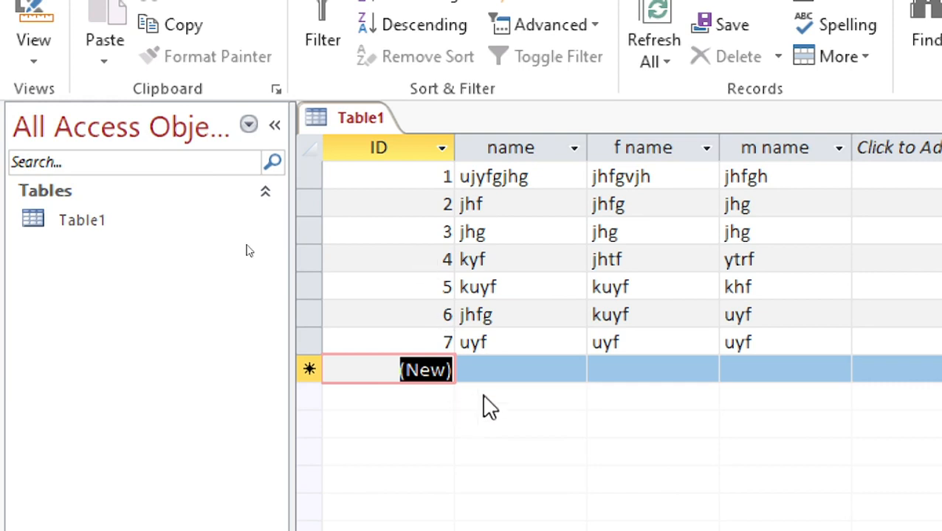
- Add a new record by entering a person's first name in the name field of the blank row
click(481, 365)
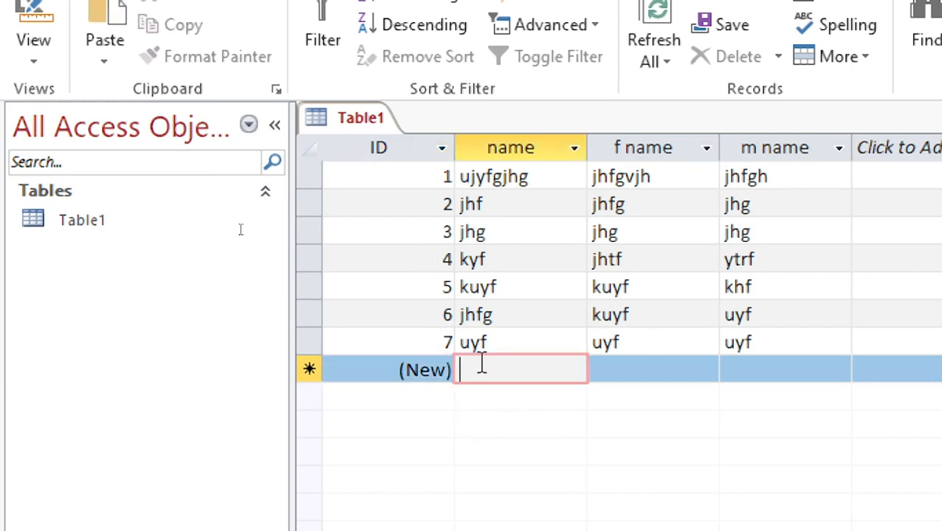
text(rohit)
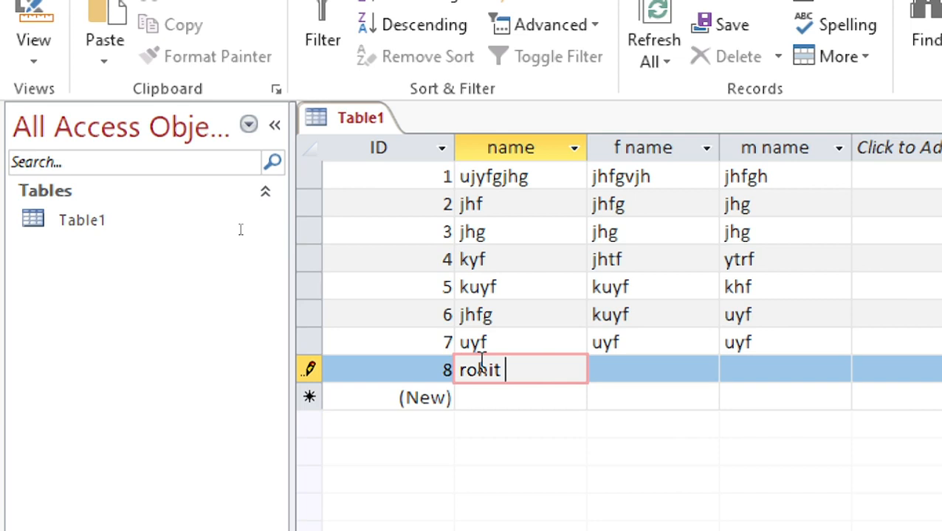
- Delete the record with ID 2 from Table1 and confirm the deletion
click(304, 204)
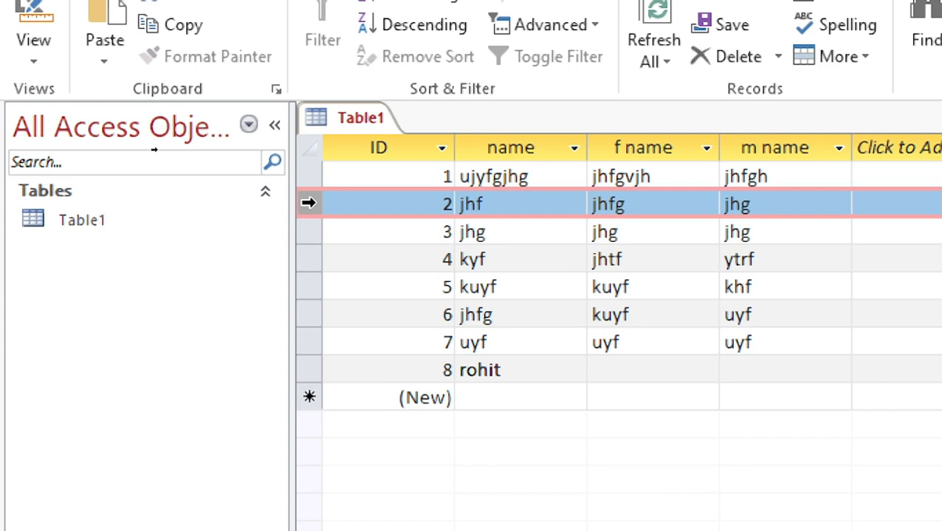
right_click(308, 204)
click(361, 266)
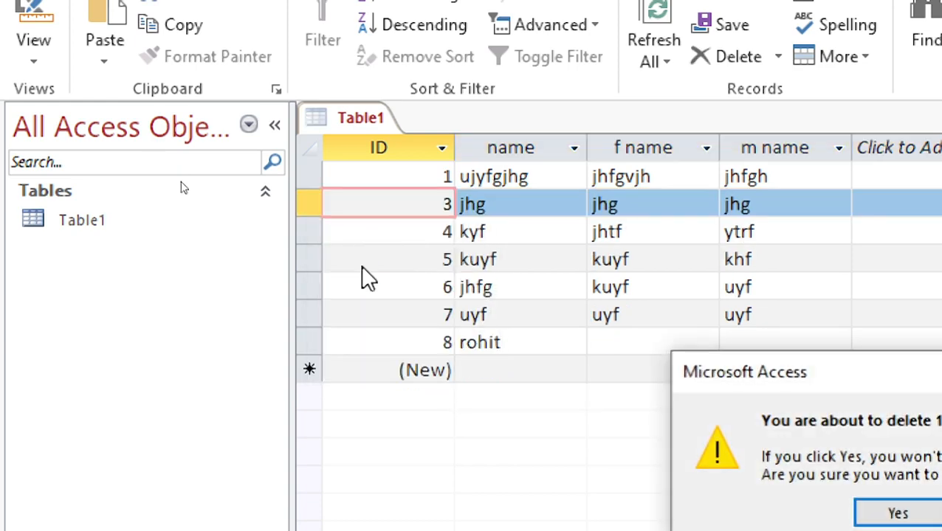
click(908, 514)
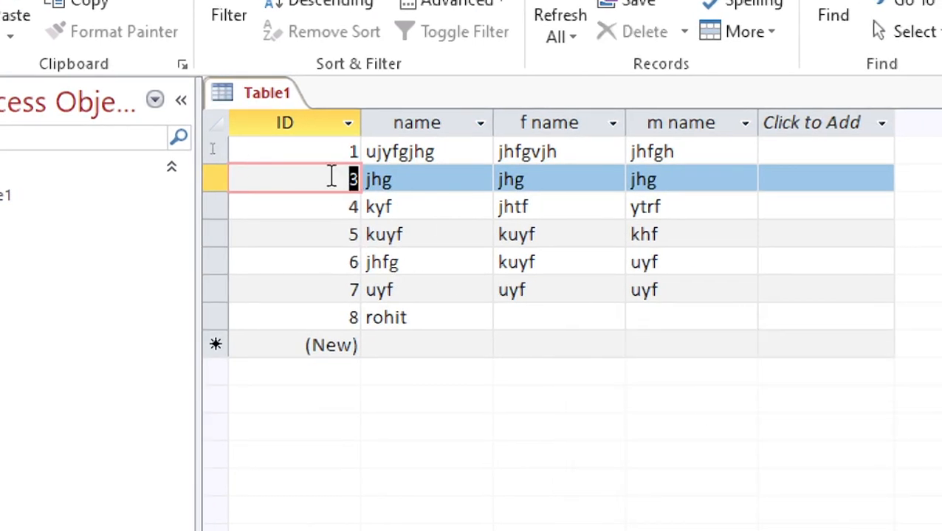
click(333, 176)
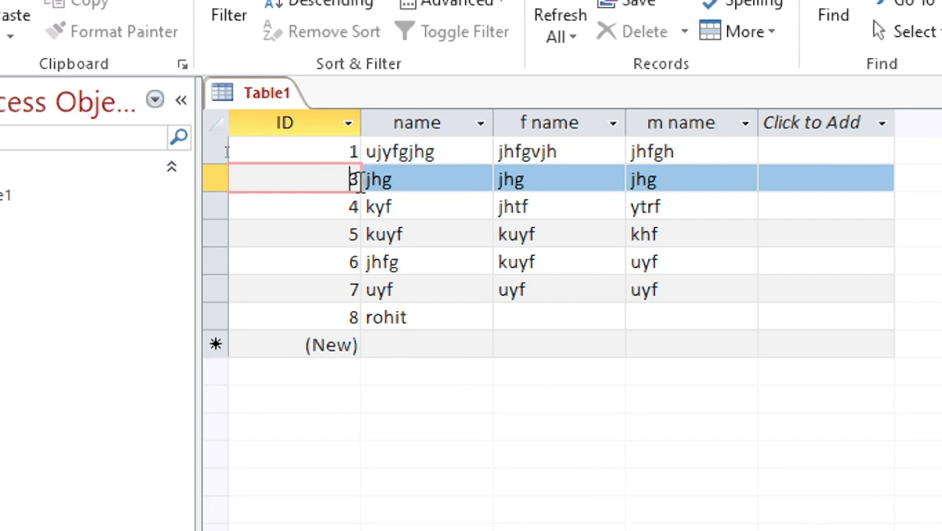
- Go to a new blank record, then cut the record with ID 3 out of the table and confirm its removal
right_click(207, 184)
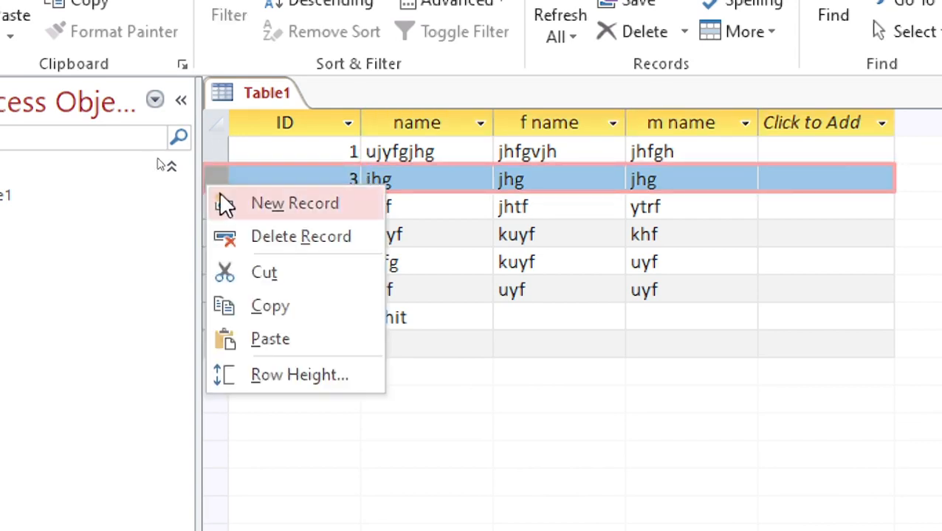
click(243, 203)
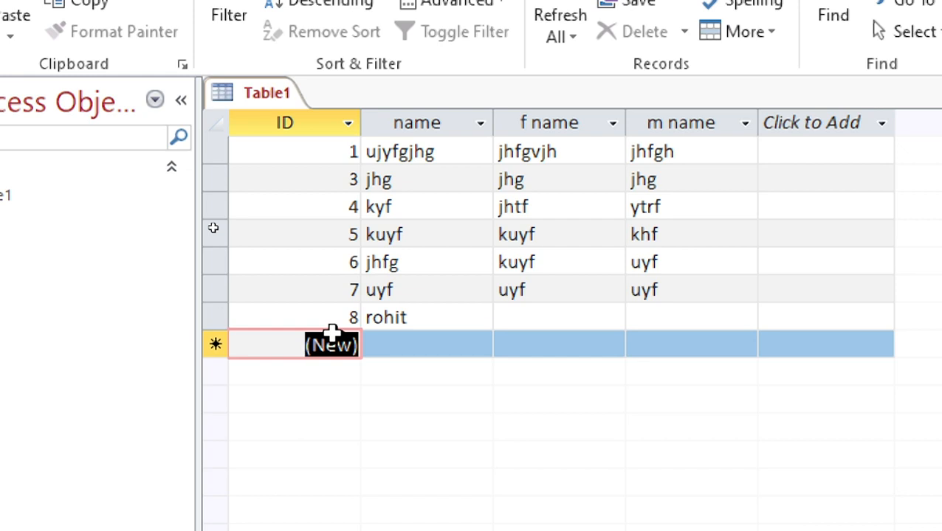
right_click(208, 179)
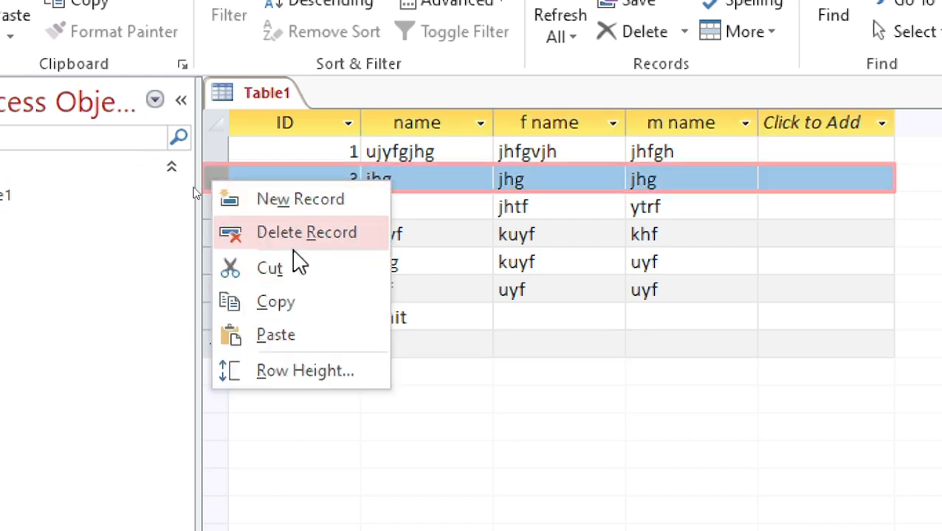
click(289, 269)
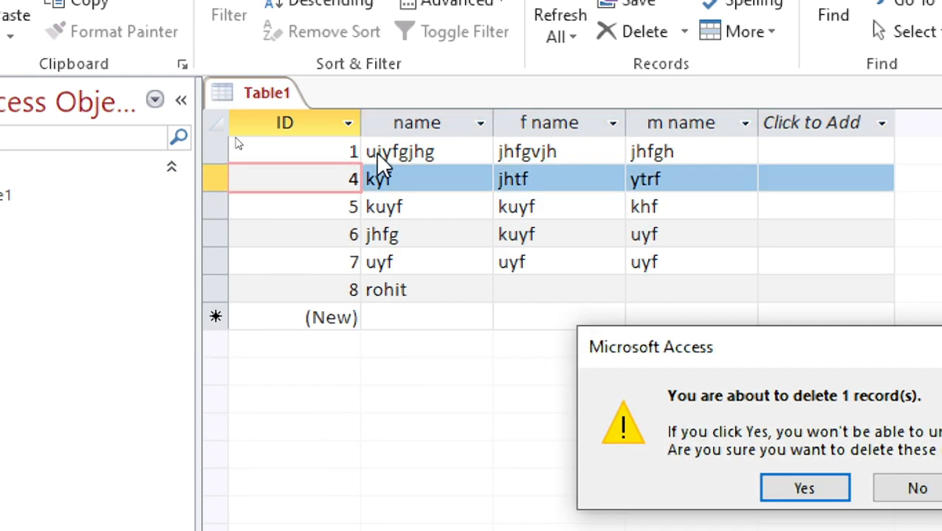
click(833, 487)
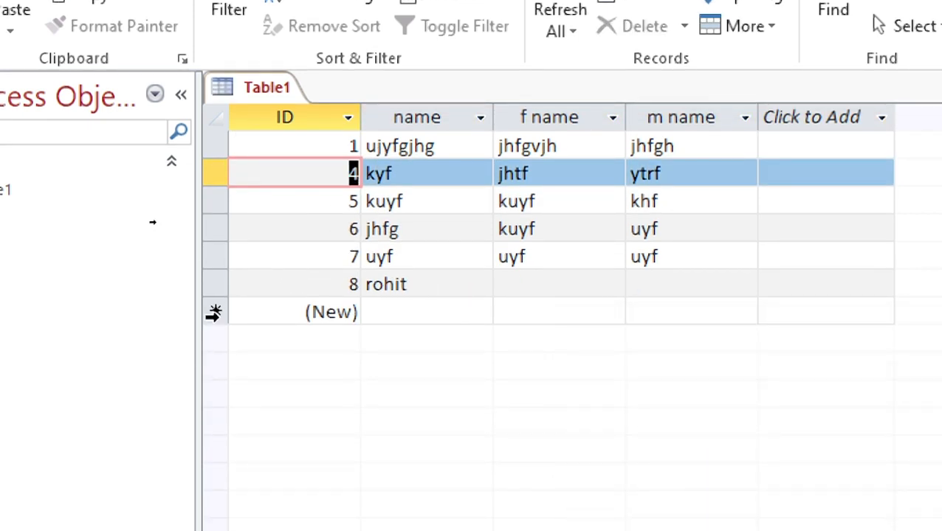
- Paste the cut jhg record into the new blank row at the end of the table
click(215, 311)
right_click(214, 311)
click(262, 476)
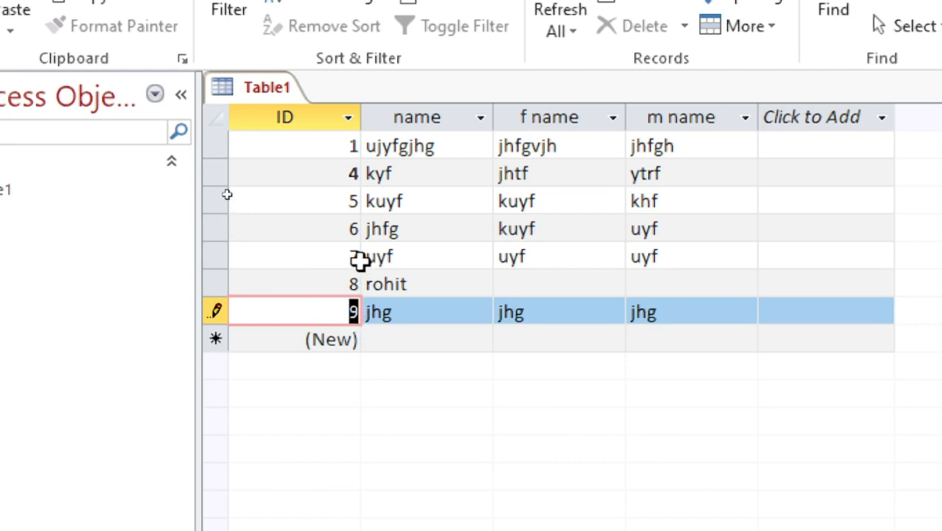
click(354, 225)
click(357, 315)
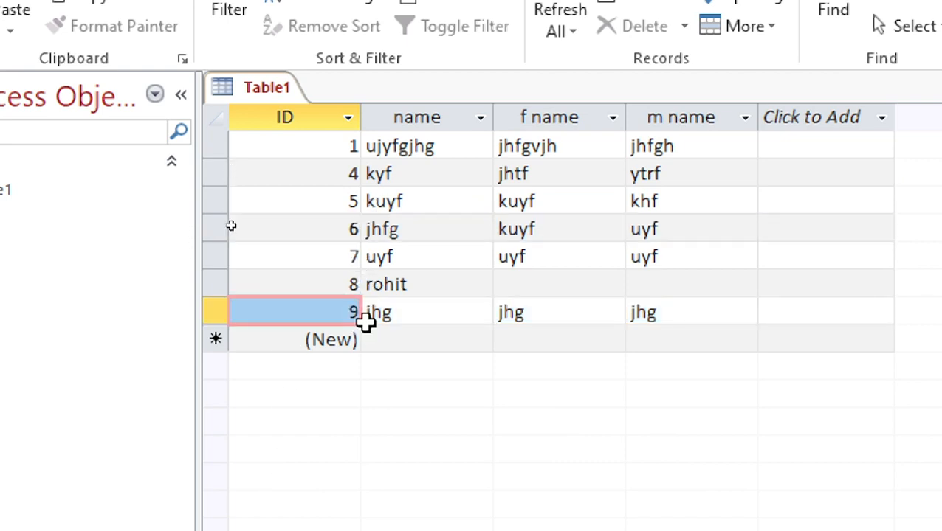
- Delete the pasted jhg record from the last row of the table and confirm the deletion
click(212, 305)
right_click(211, 303)
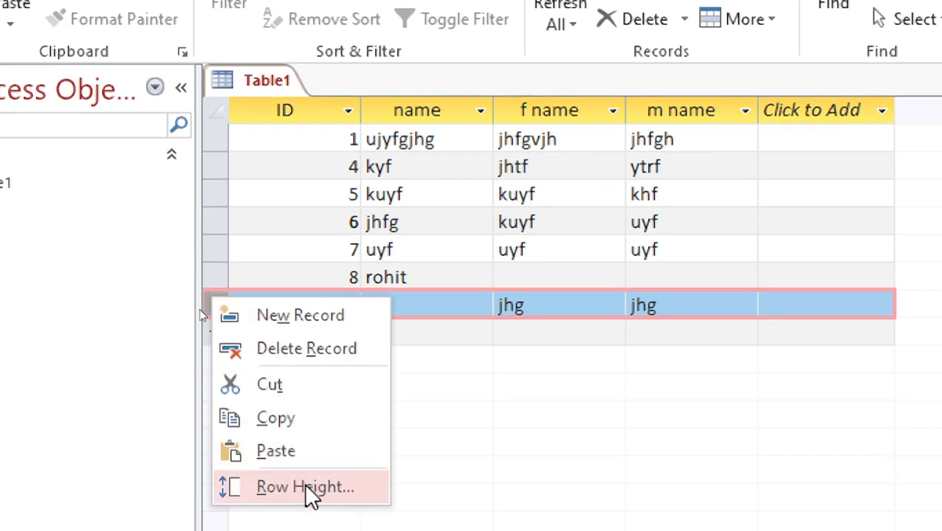
click(318, 349)
click(812, 484)
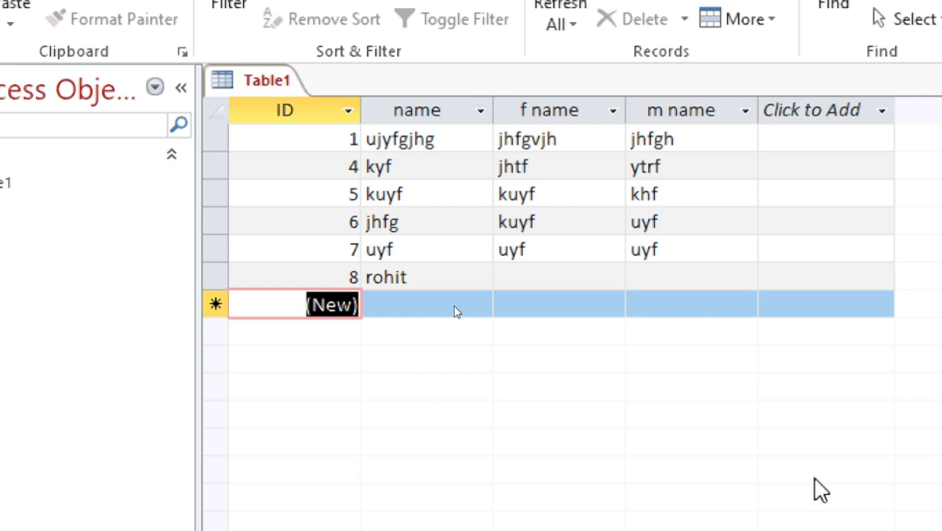
- Replace the name value in the record with ID 1 with "baihar"
click(410, 140)
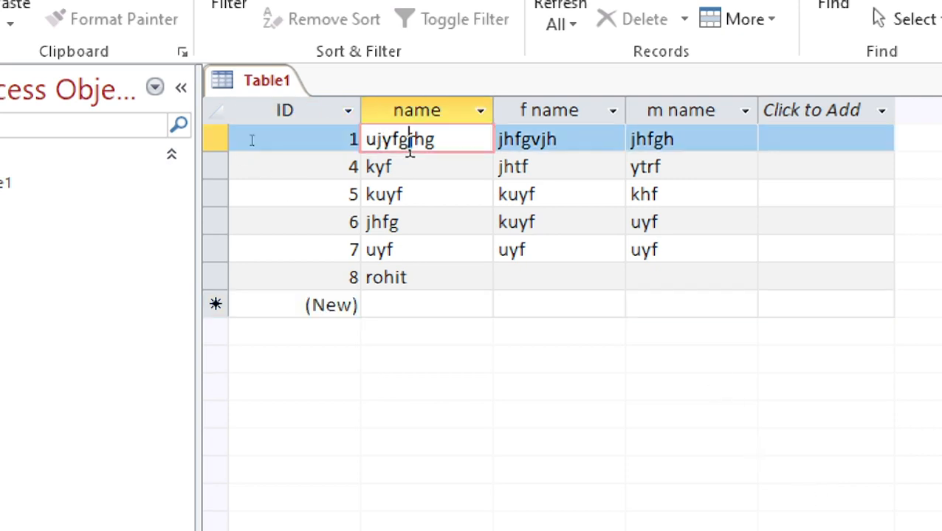
drag(447, 141, 335, 128)
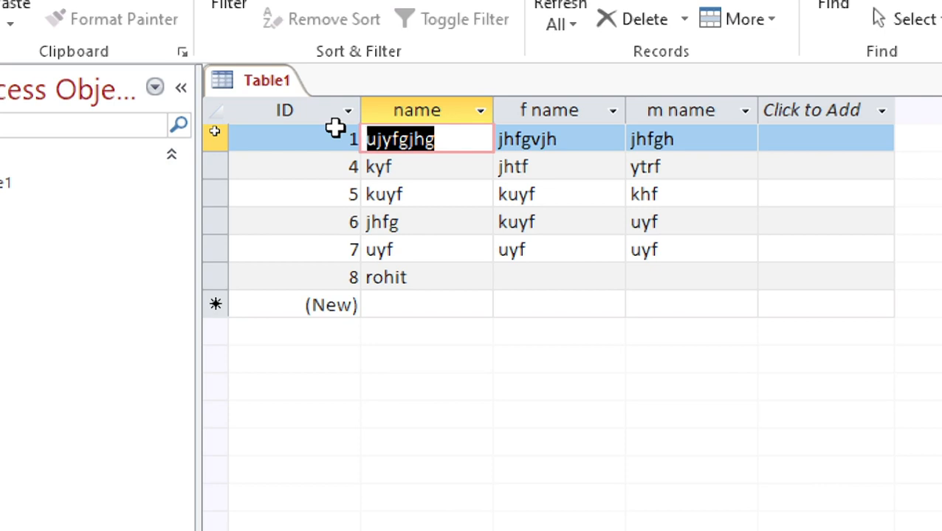
text(baihar)
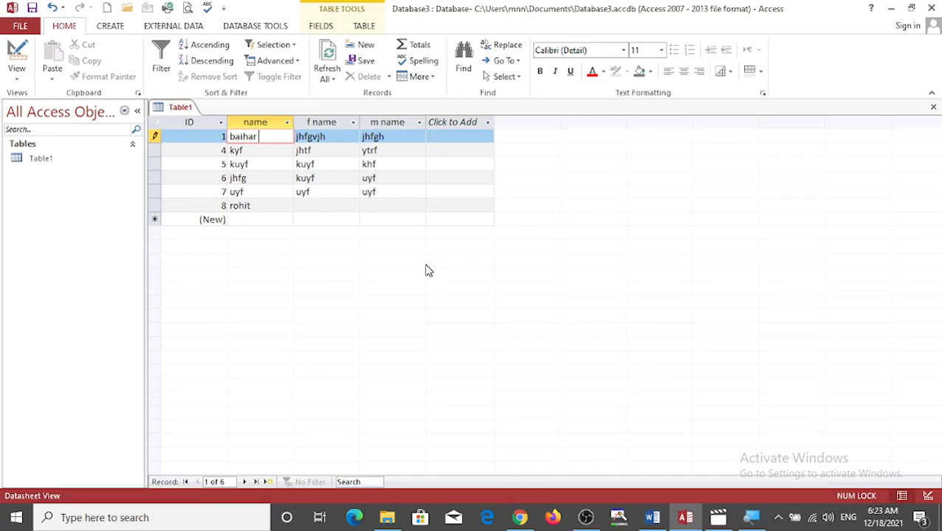
- Switch to the Word lesson notes and highlight the heading "Find and feplace" in yellow
click(657, 520)
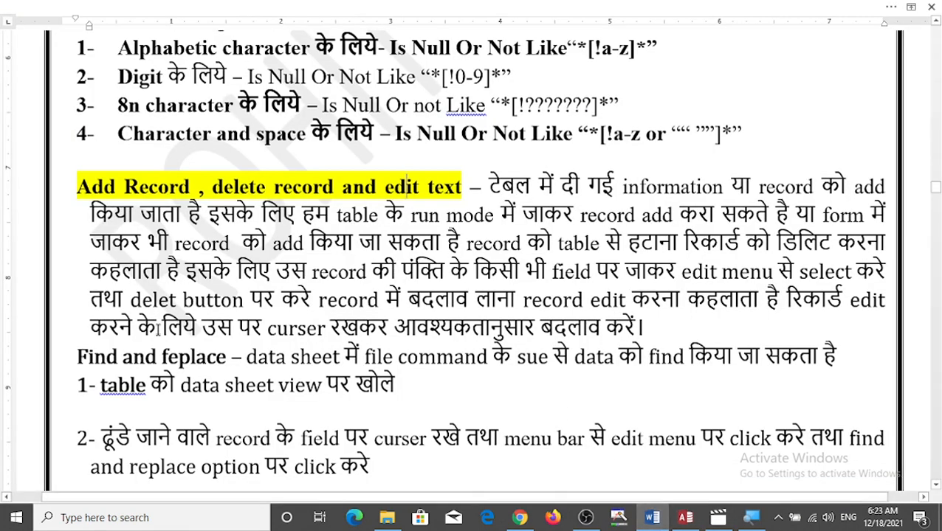
drag(77, 357, 228, 357)
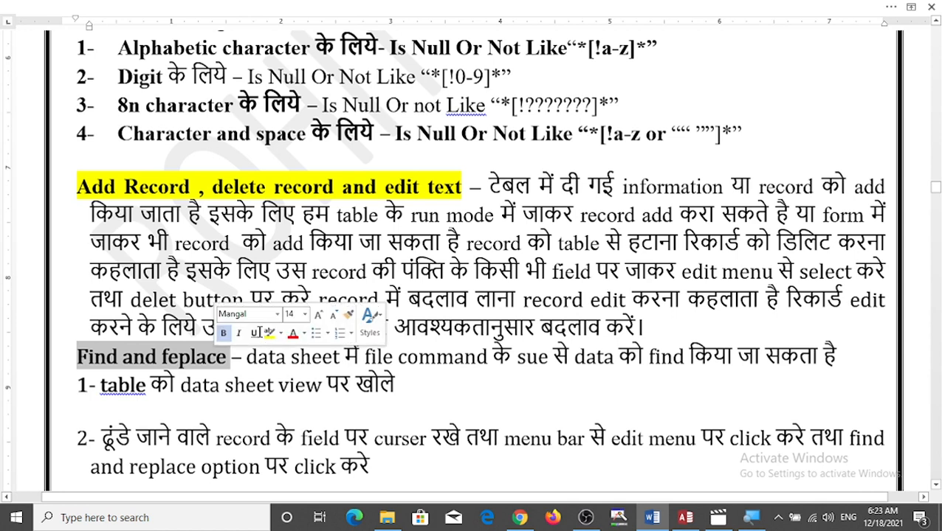
click(269, 332)
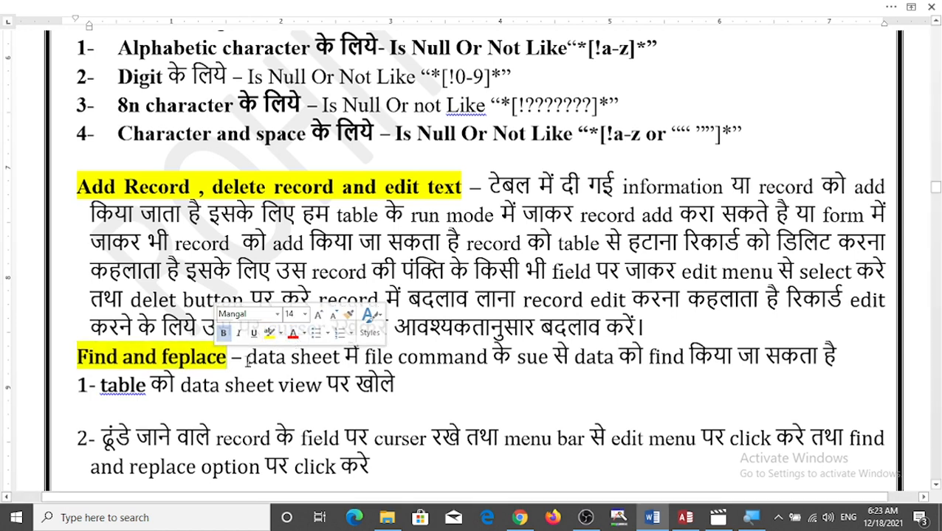
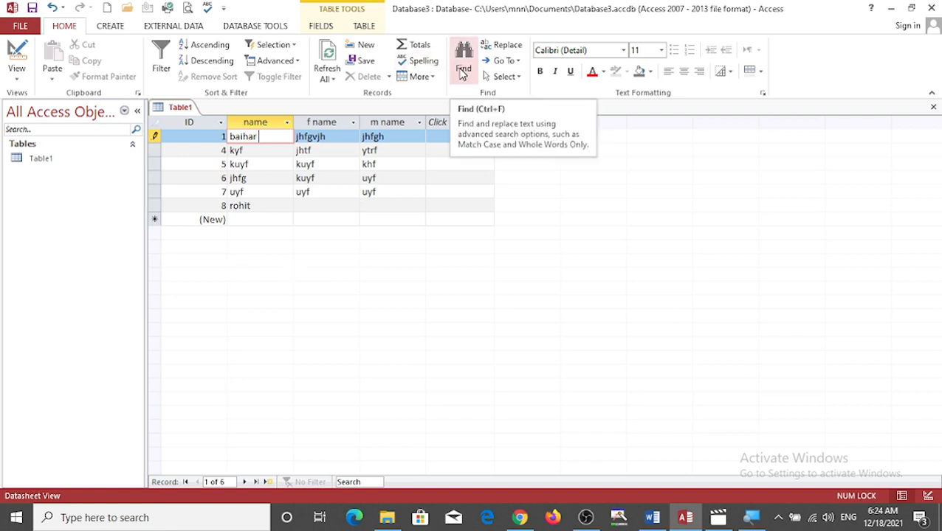
- Find the value "baihar" in the current field of the table, matching the whole field
click(461, 72)
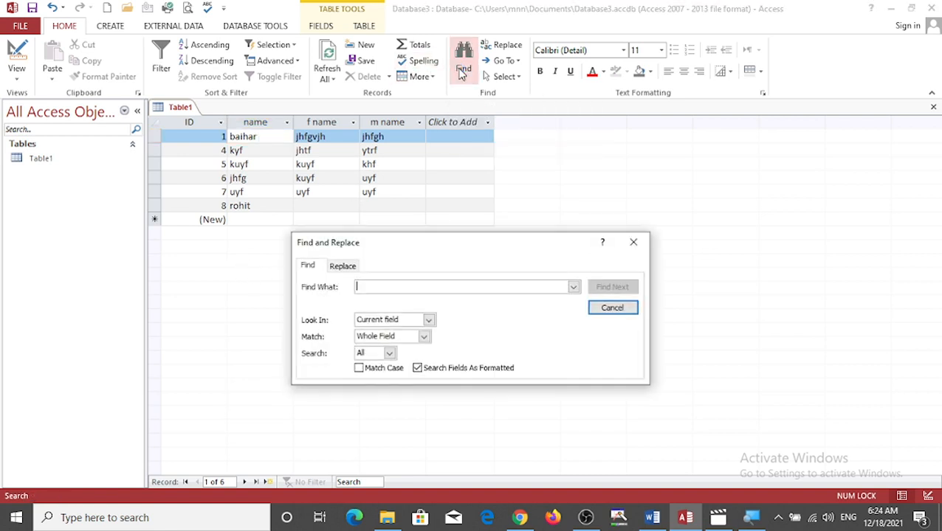
drag(477, 251, 426, 188)
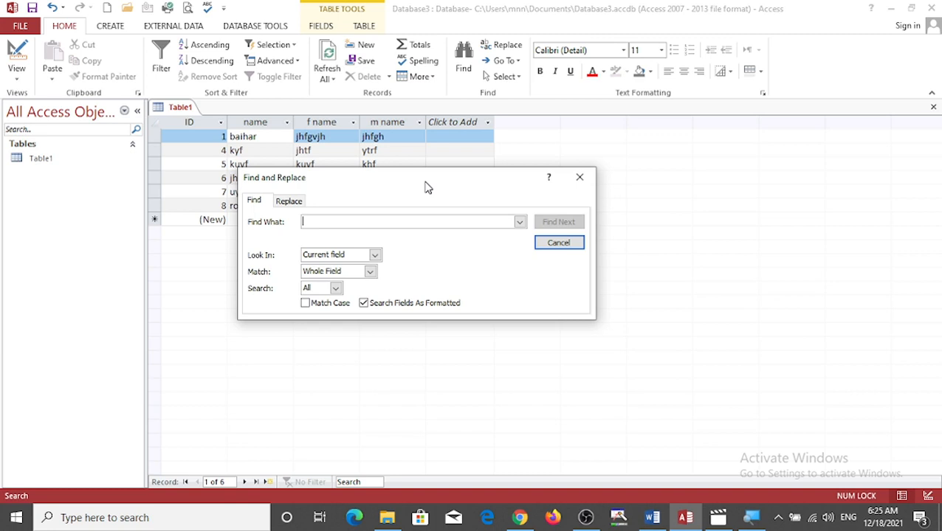
text(baihar)
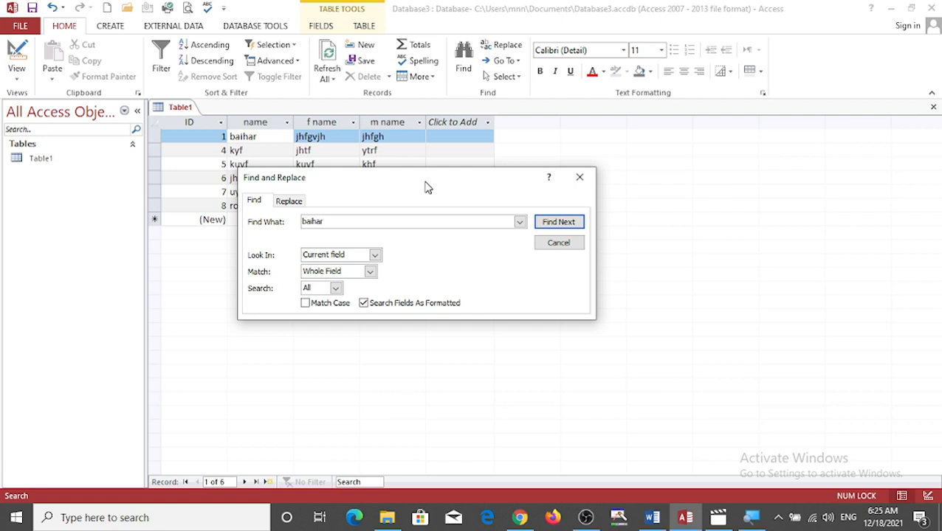
key(Return)
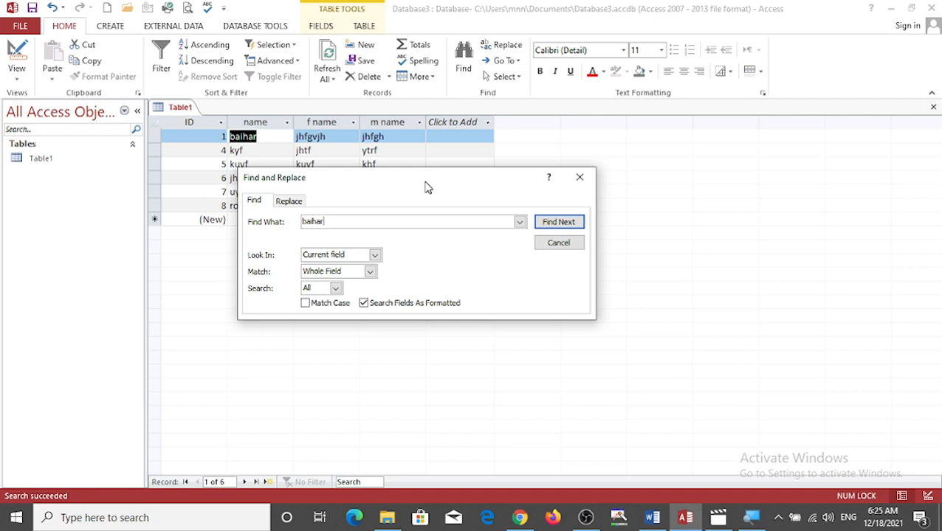
- Replace the found "baihar" value with "rohit study hub" and close the Find and Replace dialog
click(287, 203)
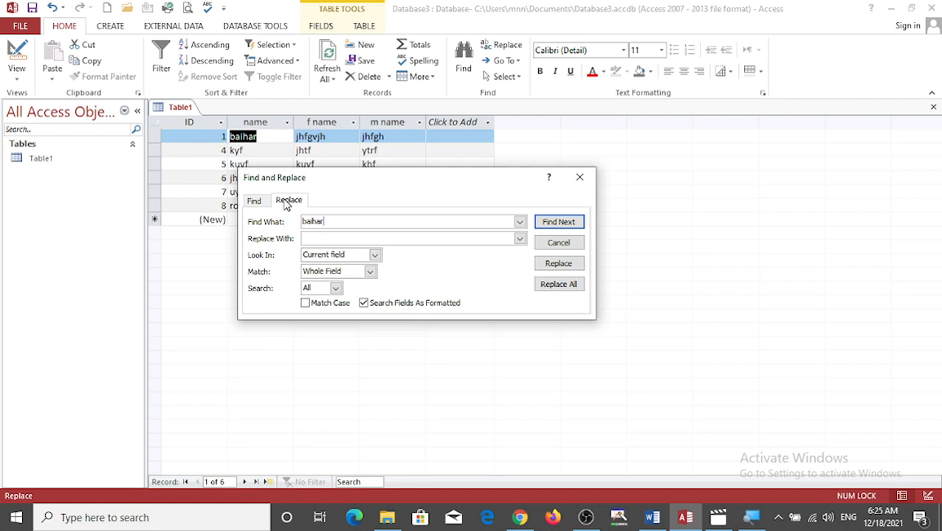
click(318, 236)
text(rohit study)
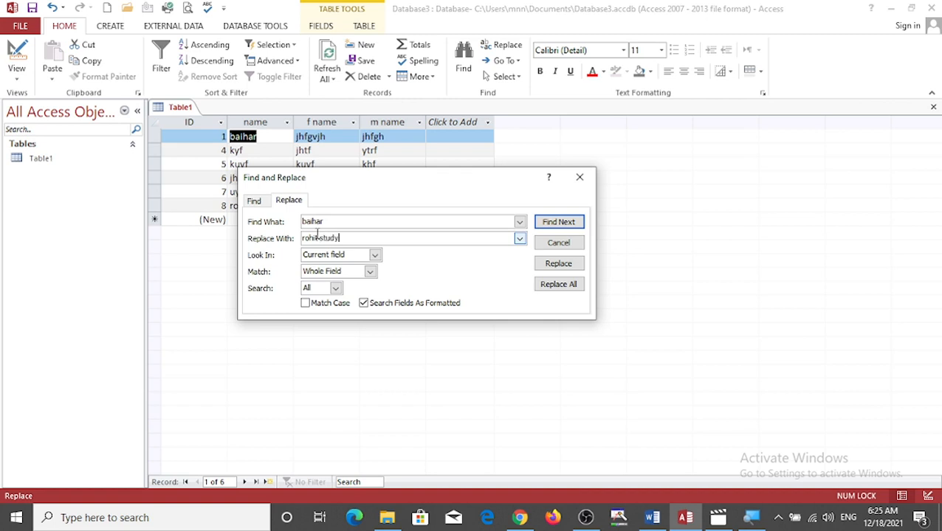
text( hub)
click(580, 265)
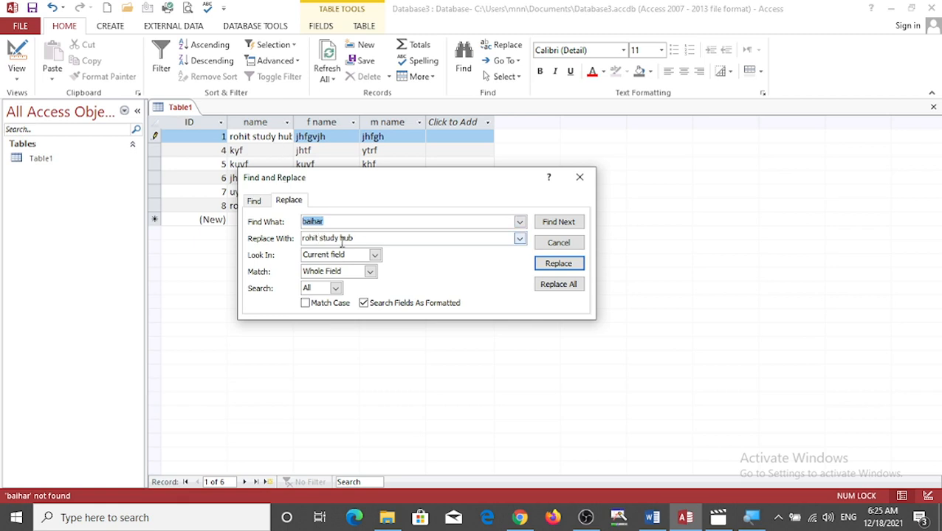
click(279, 140)
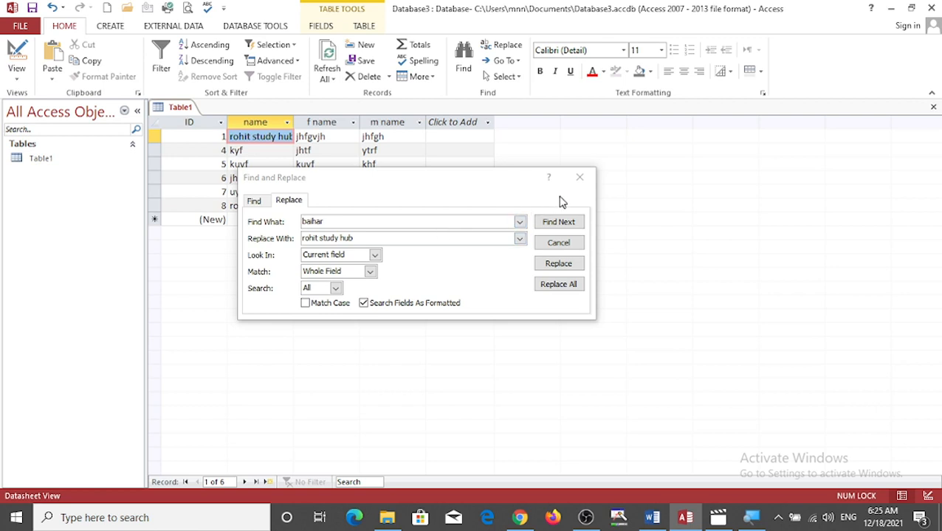
click(586, 181)
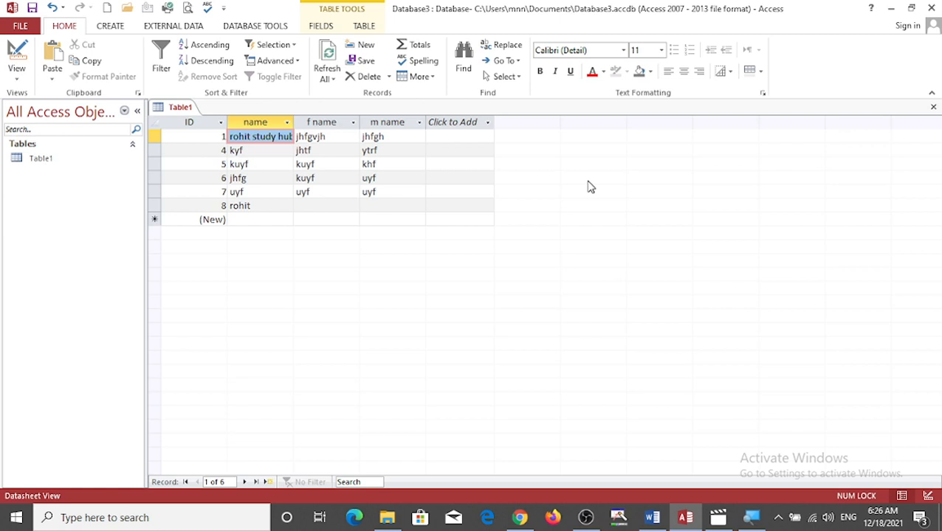
click(712, 519)
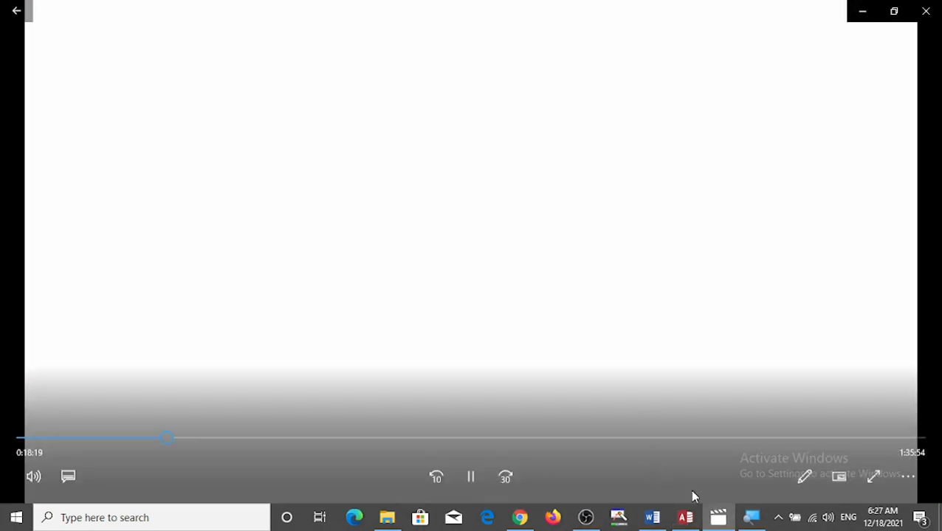
click(716, 516)
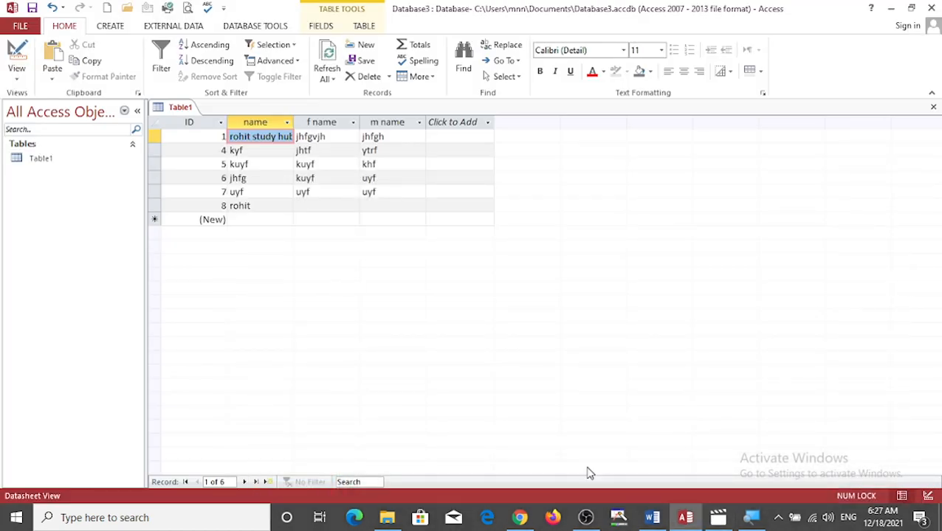
click(587, 518)
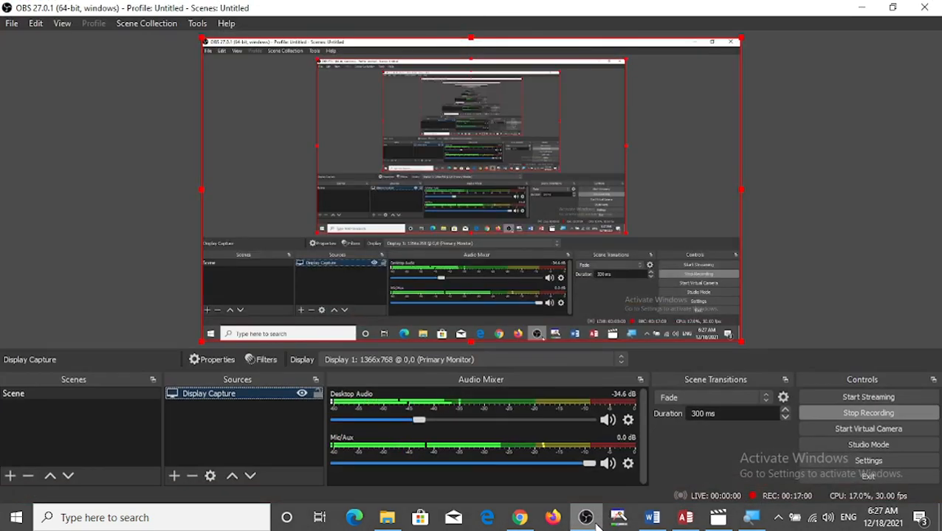
click(596, 519)
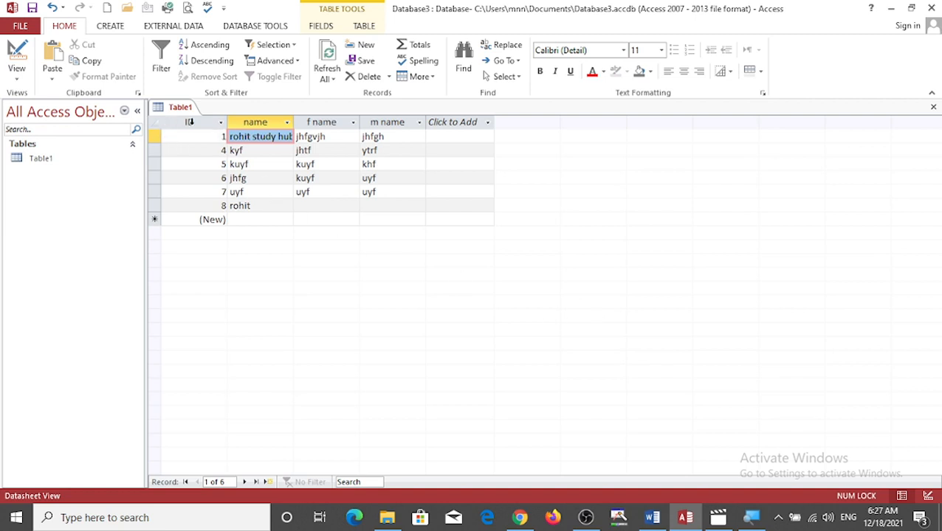
- Switch to the Word lesson notes and correct "sue" to "use" in the "Find and feplace" line
click(652, 517)
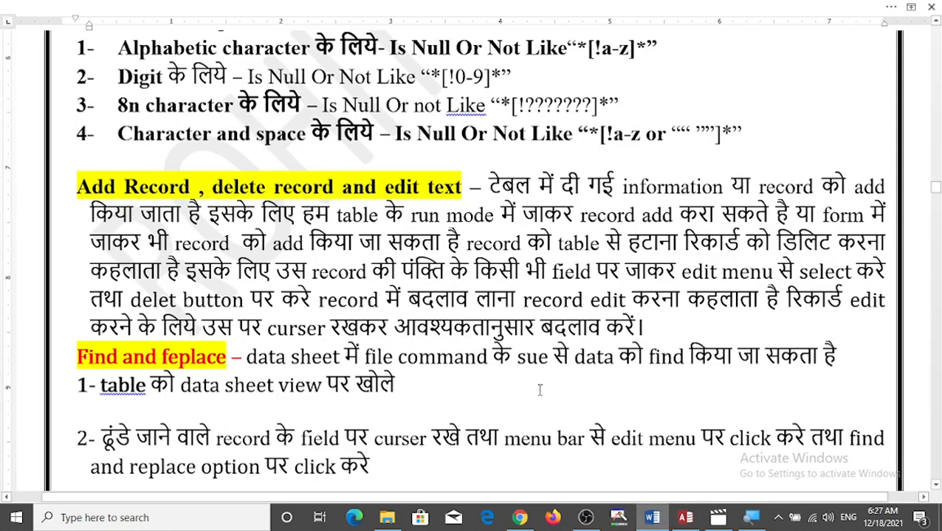
scroll(369, 297, down, 5)
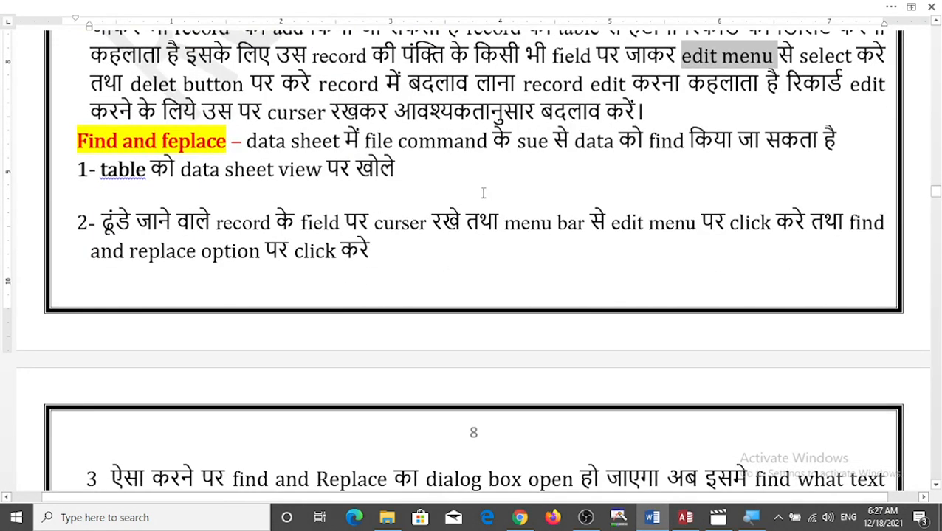
click(458, 198)
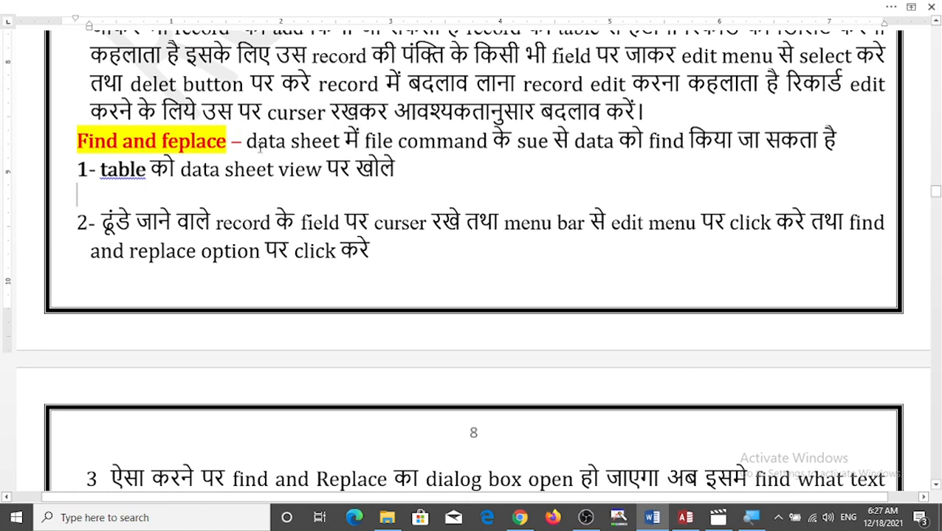
drag(248, 141, 533, 150)
click(529, 151)
key(BackSpace)
key(BackSpace)
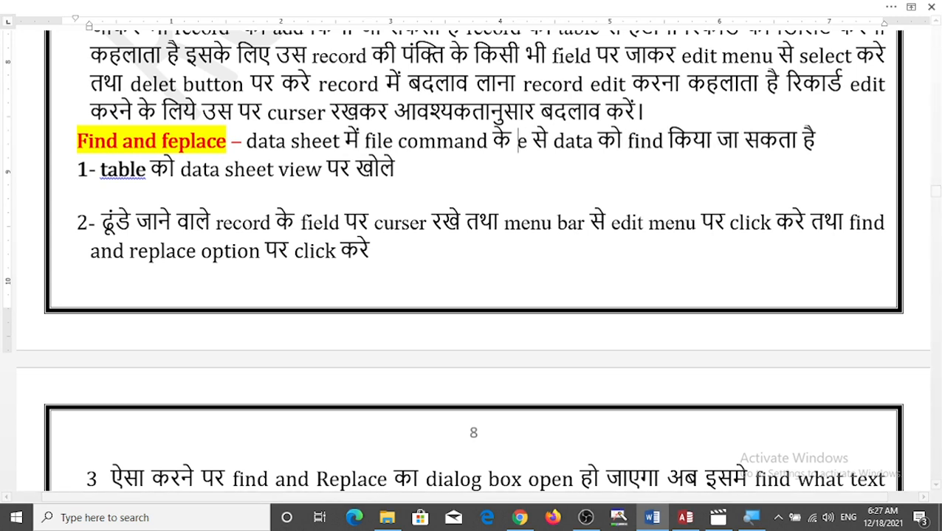
text(us)
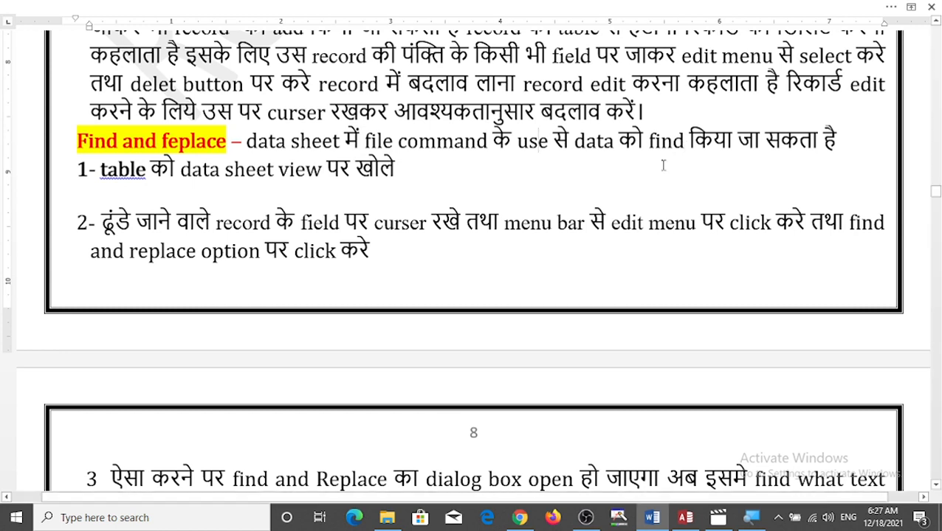
- Apply the suggested correction "Table" to the first word of point 1 under "Find and feplace" and return to Access
right_click(146, 185)
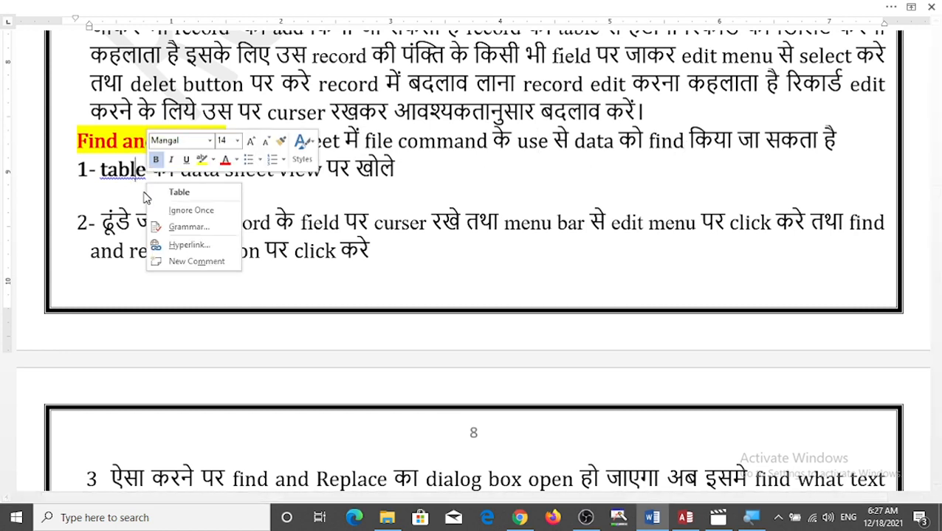
click(179, 192)
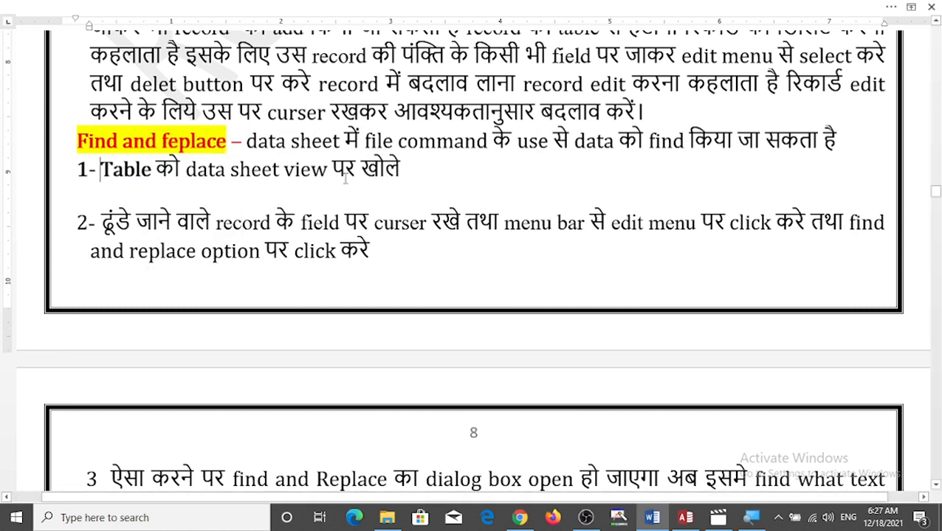
key(alt+Tab)
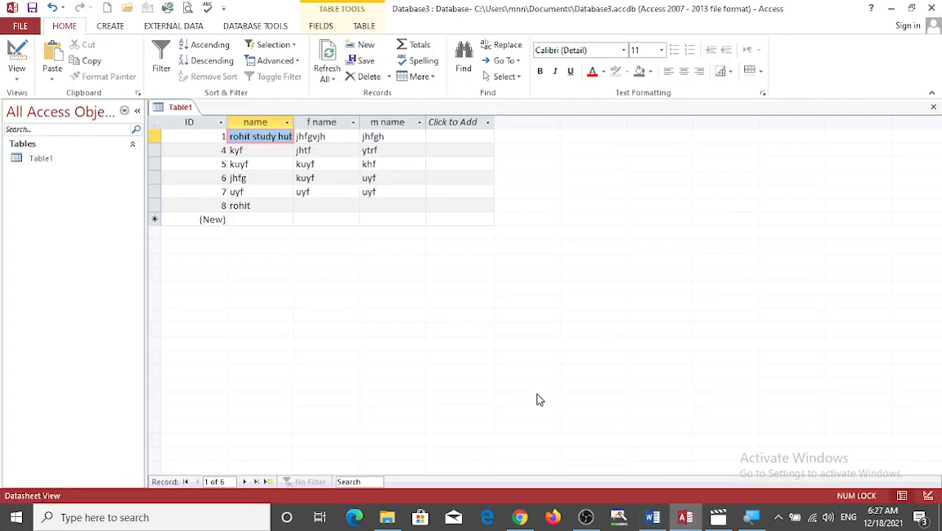